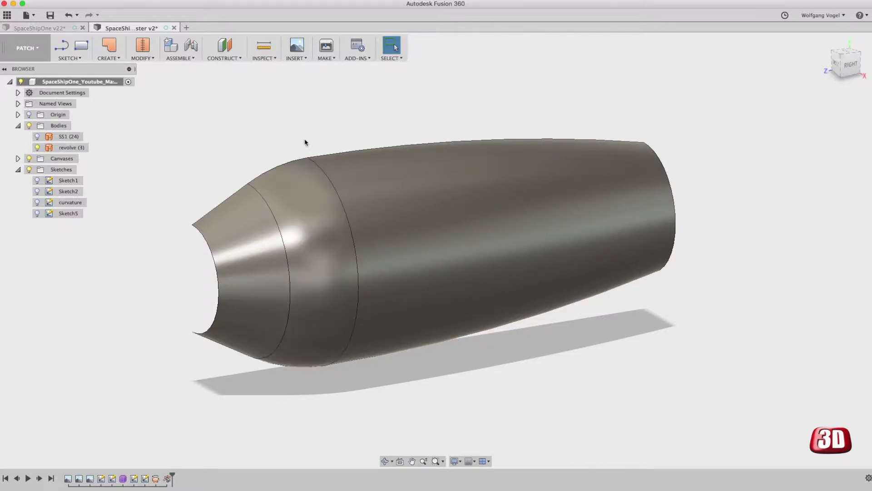
Preview a smooth Gaussian curvature map on the revolve body and close the analysis without saving it.
left_click(264, 58)
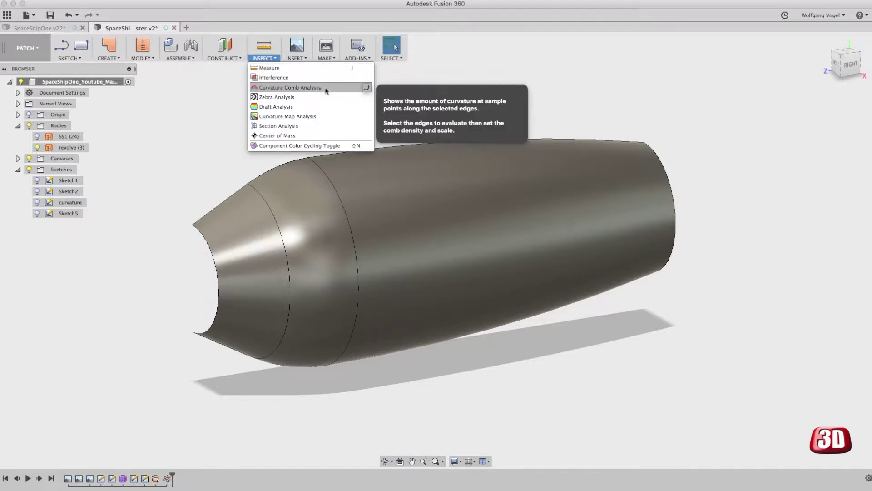
left_click(319, 117)
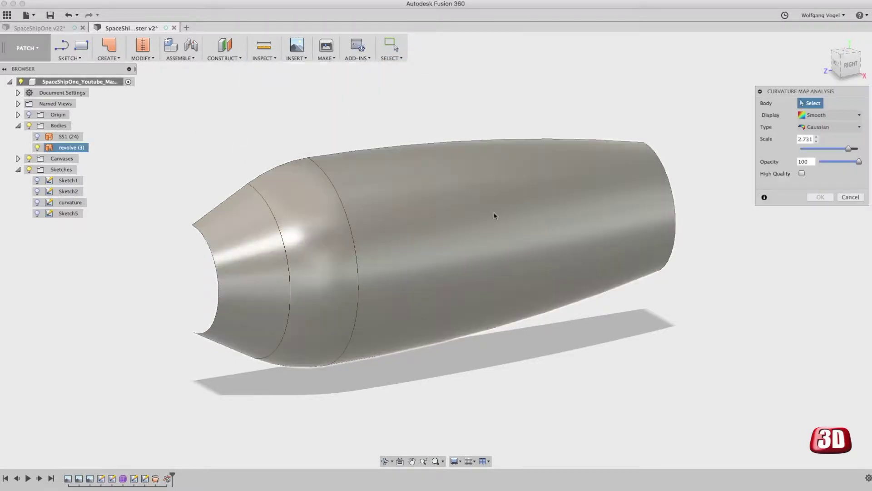
left_click(495, 212)
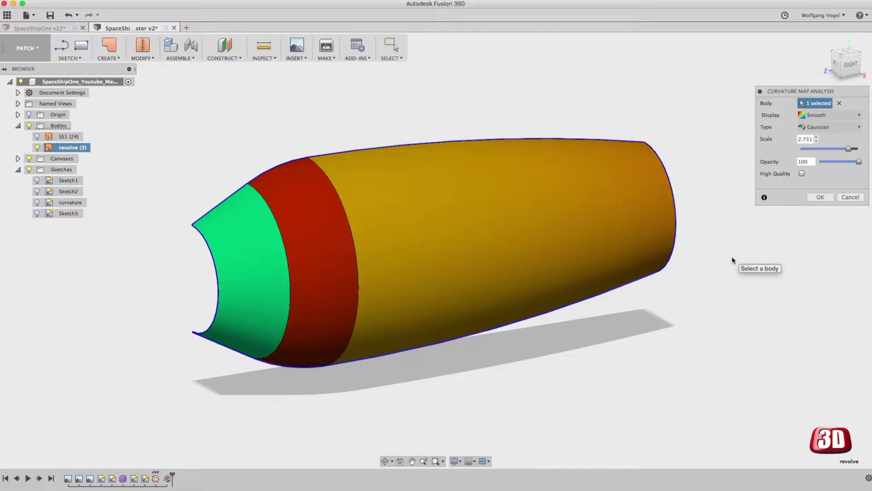
left_click(850, 197)
Preview curvature combs on the revolve body's two adjoining upper profile edges at comb scale 17.370, without keeping the analysis.
left_click(264, 55)
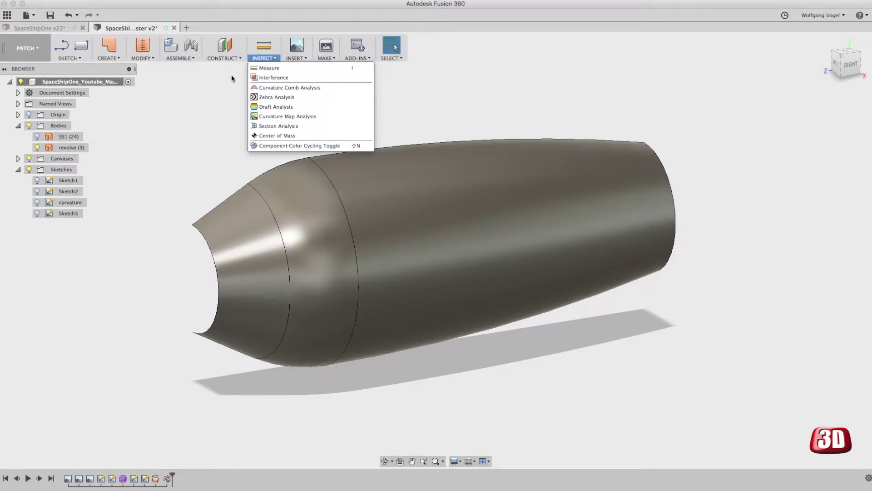
left_click(301, 88)
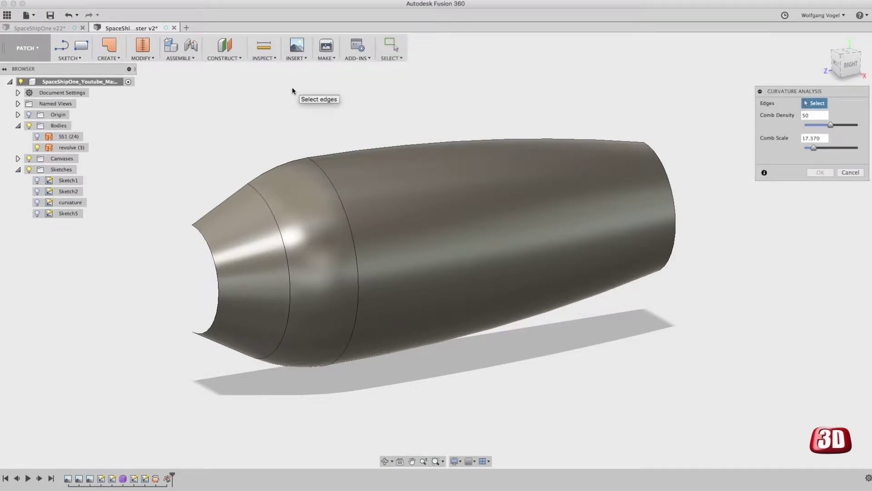
left_click(359, 151)
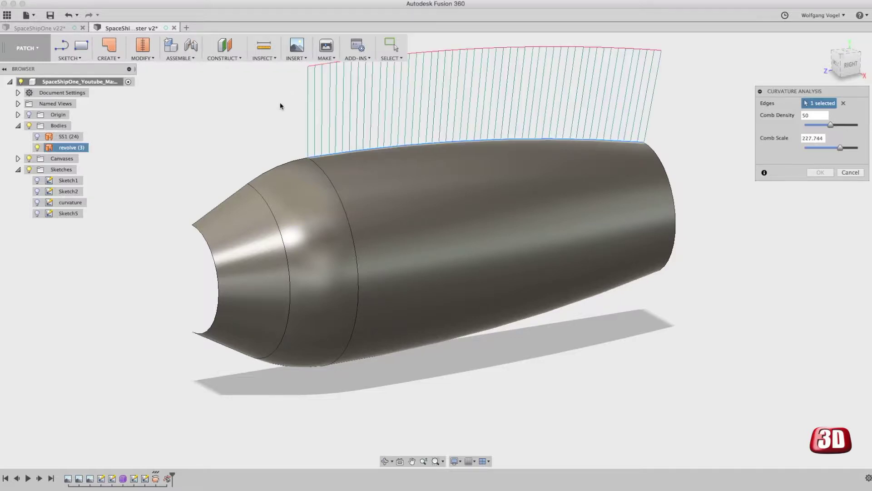
middle_click_drag(253, 135, 718, 236, "shift")
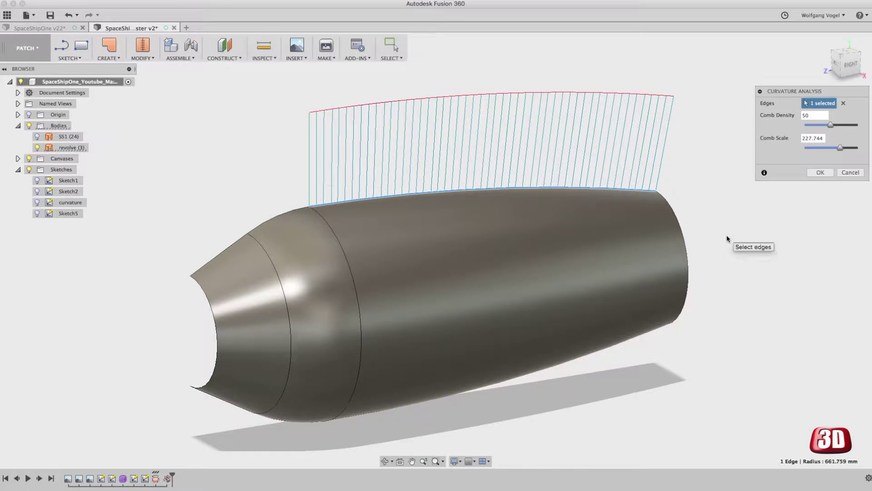
left_click(283, 215)
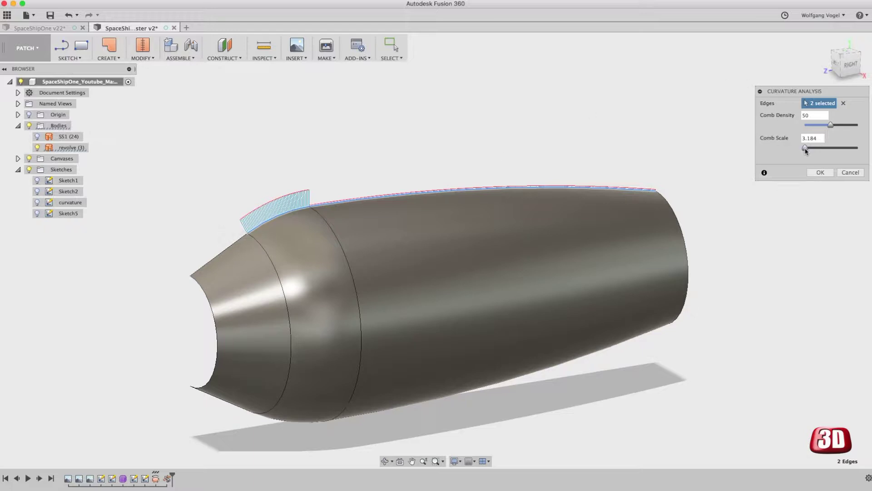
left_click_drag(806, 150, 809, 151)
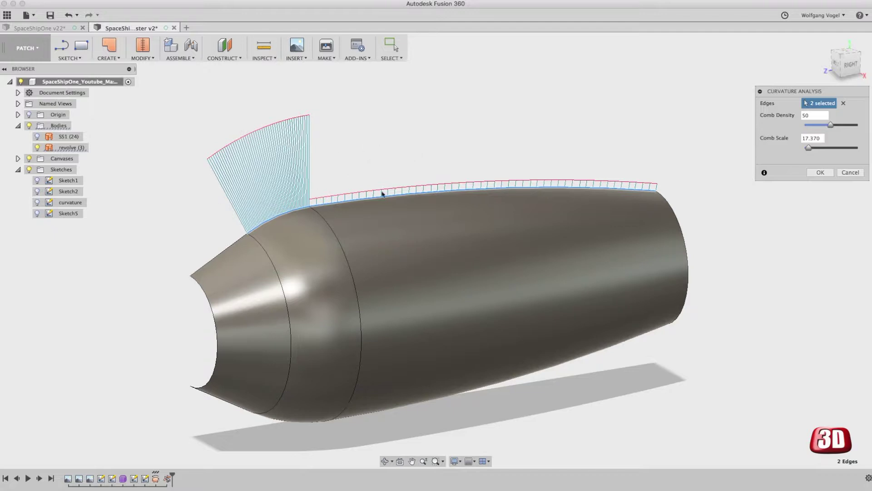
left_click(851, 173)
Apply a Gaussian curvature map analysis to the revolve body and delete it again.
left_click(265, 58)
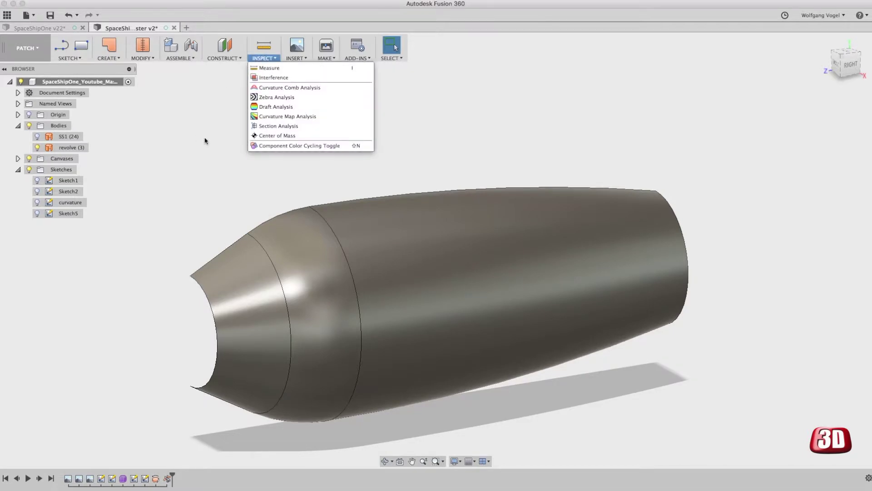
left_click(312, 117)
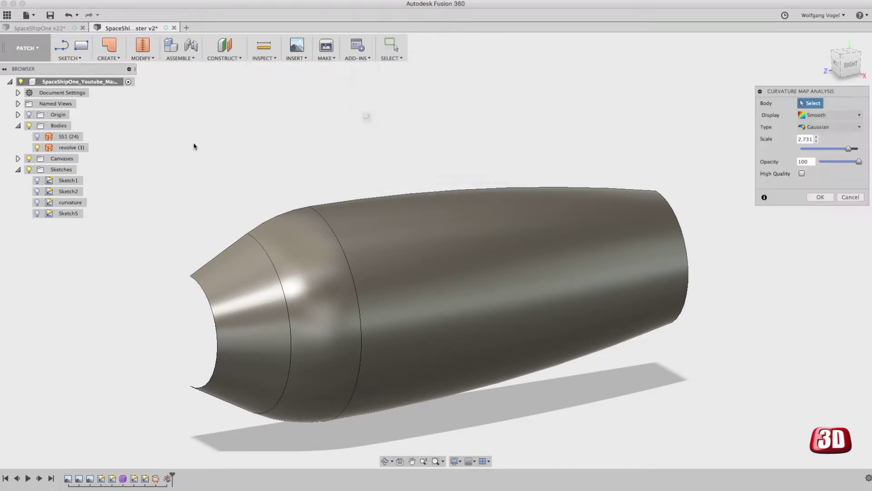
left_click(469, 249)
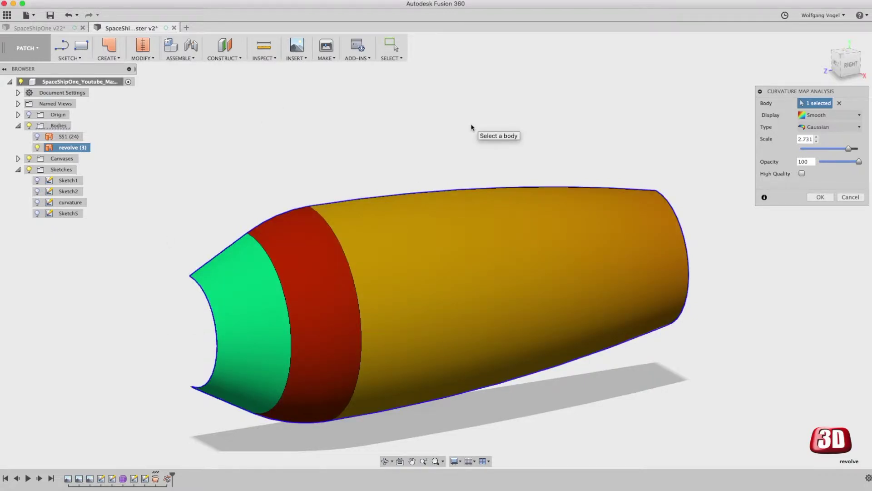
left_click(820, 197)
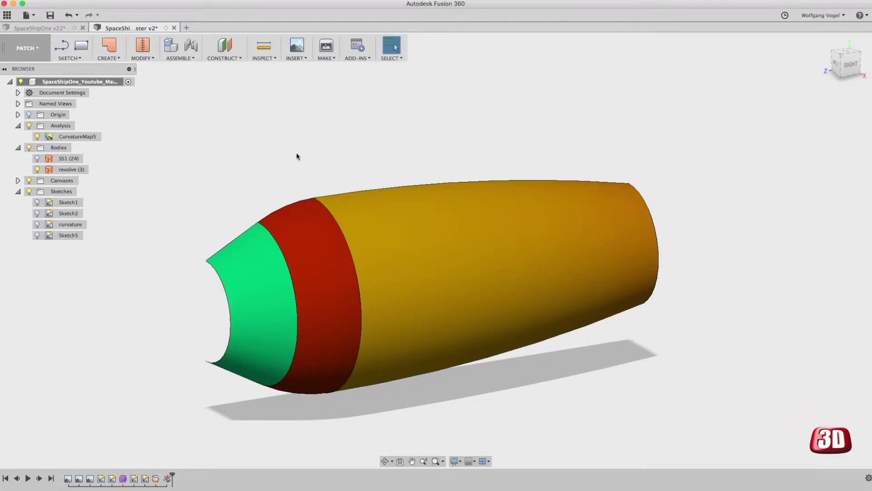
right_click(48, 137)
left_click(91, 179)
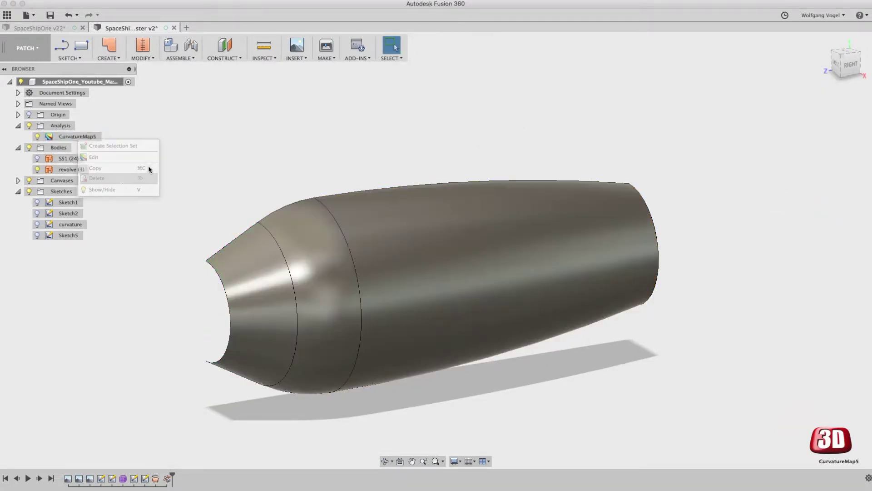
Show the SS1 body, hide the revolve body and fit the model in view.
left_click(37, 136)
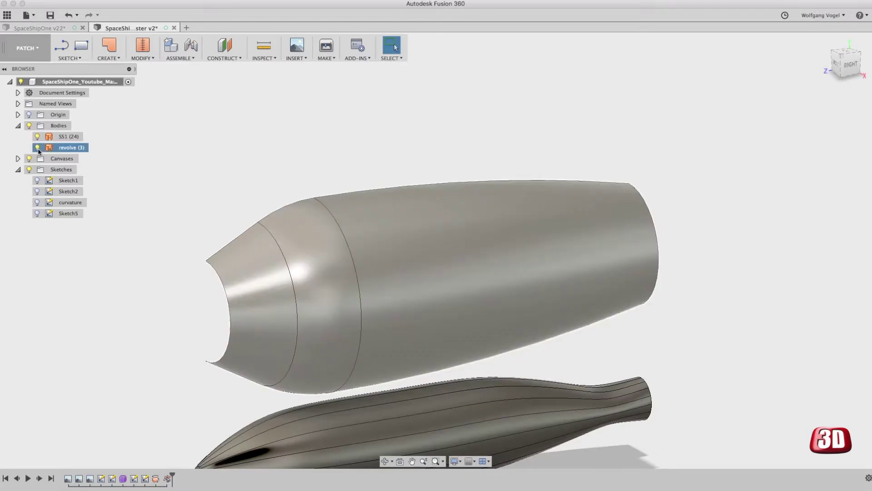
left_click(37, 148)
key("F6")
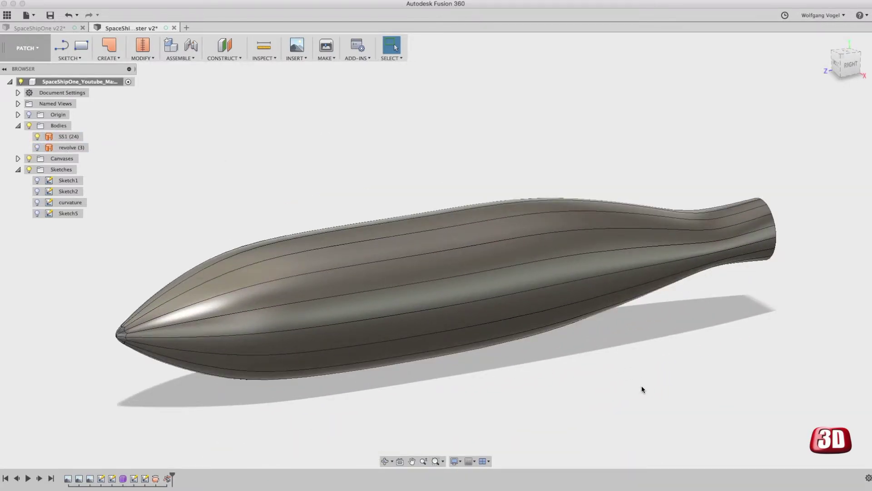
Create a smooth Gaussian curvature map analysis of the SS1 body with the scale set to 0.584.
middle_click_drag(642, 385, 244, 174, "shift")
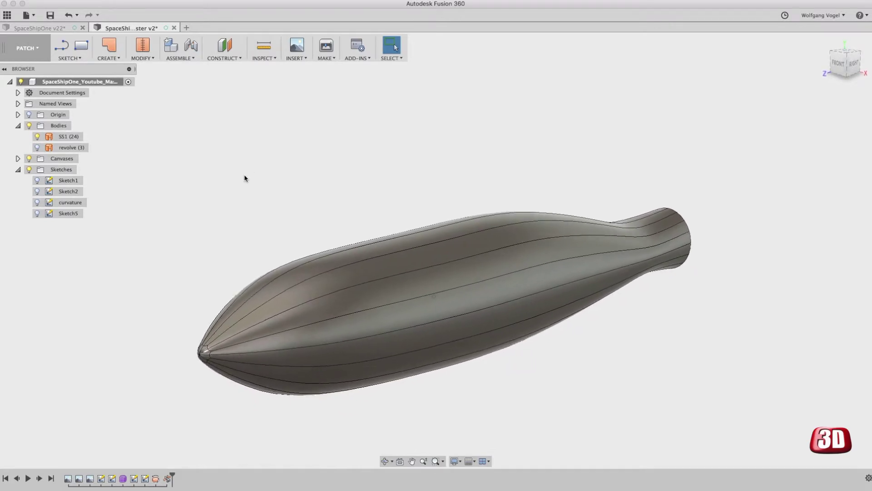
scroll(244, 178, "up", 5)
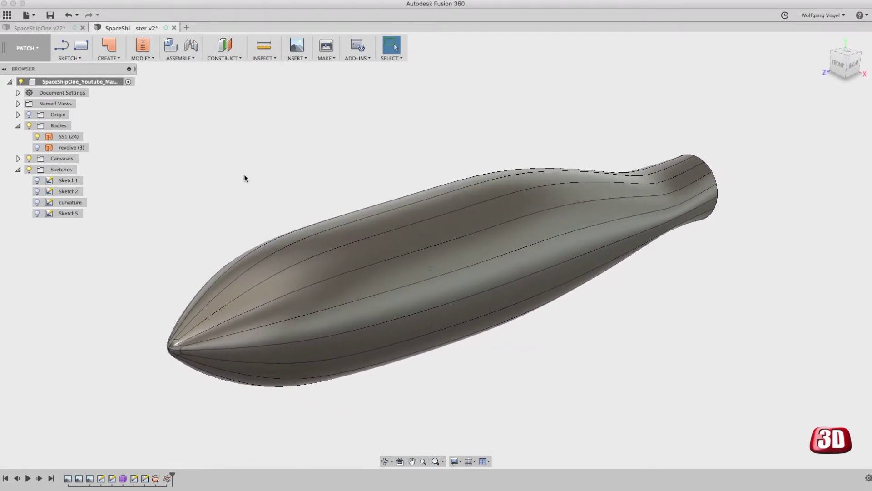
left_click(263, 57)
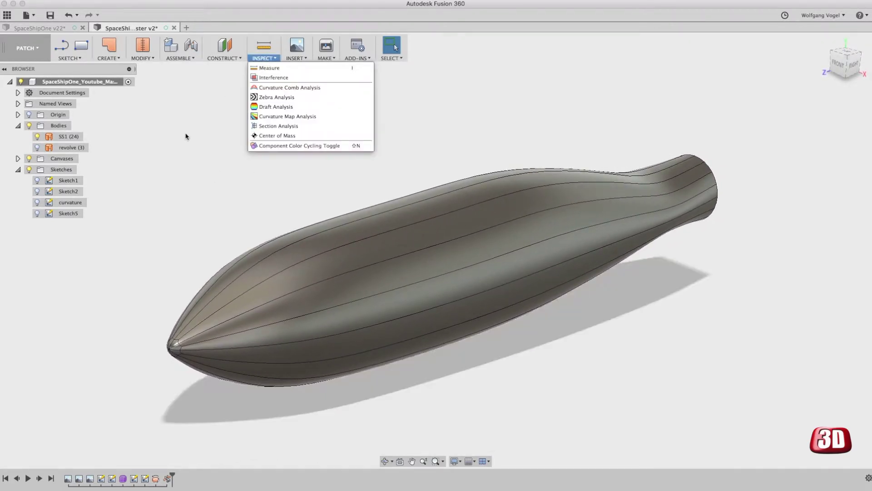
left_click(301, 117)
left_click(462, 254)
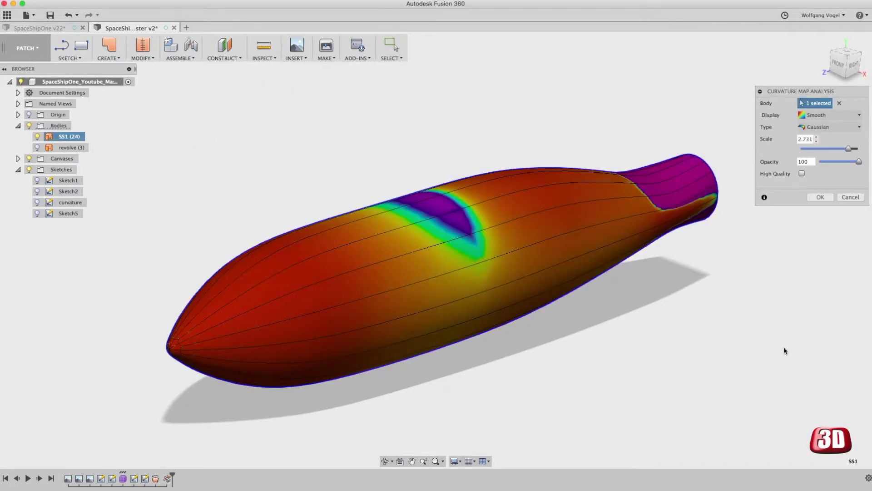
middle_click_drag(784, 347, 775, 311, "shift")
left_click_drag(848, 148, 792, 154)
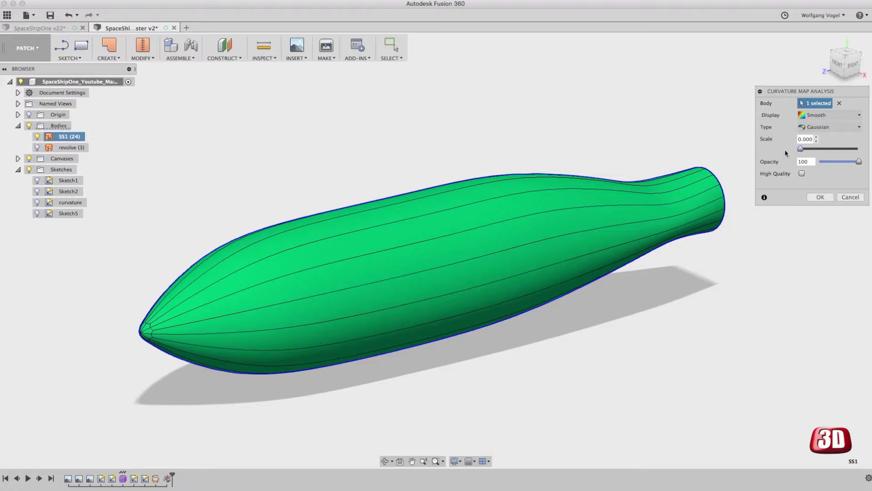
left_click_drag(800, 149, 863, 150)
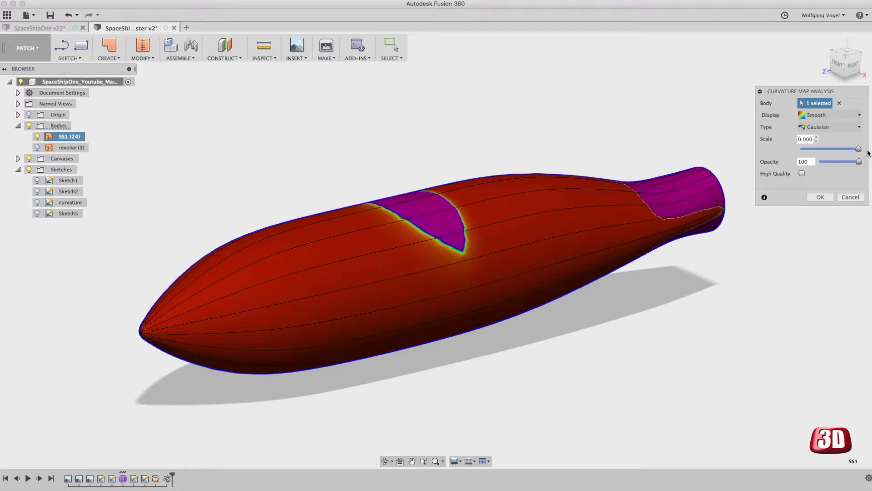
left_click_drag(864, 153, 827, 154)
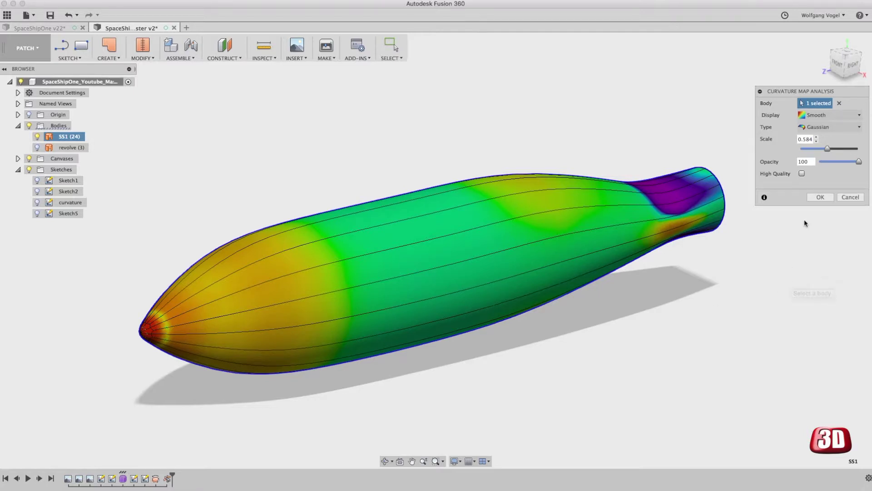
left_click(821, 198)
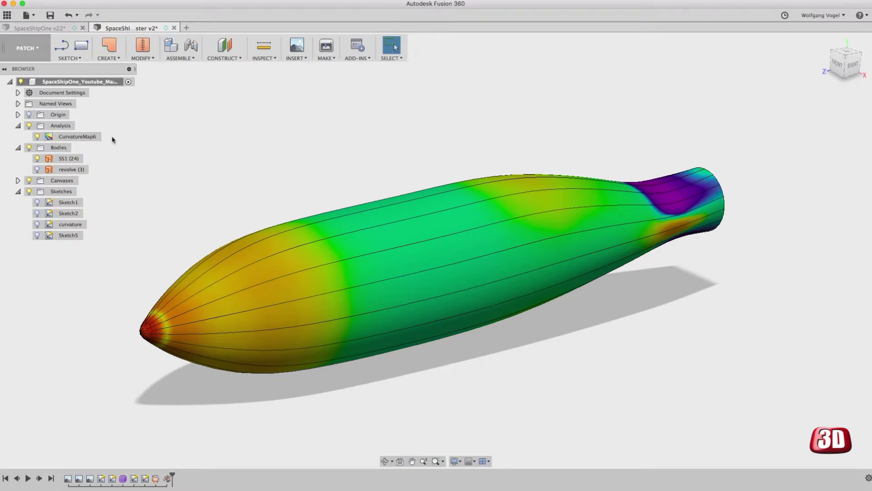
Open the SS1 fuselage's T-spline form for editing.
left_click(374, 266)
right_click(372, 262)
left_click(367, 319)
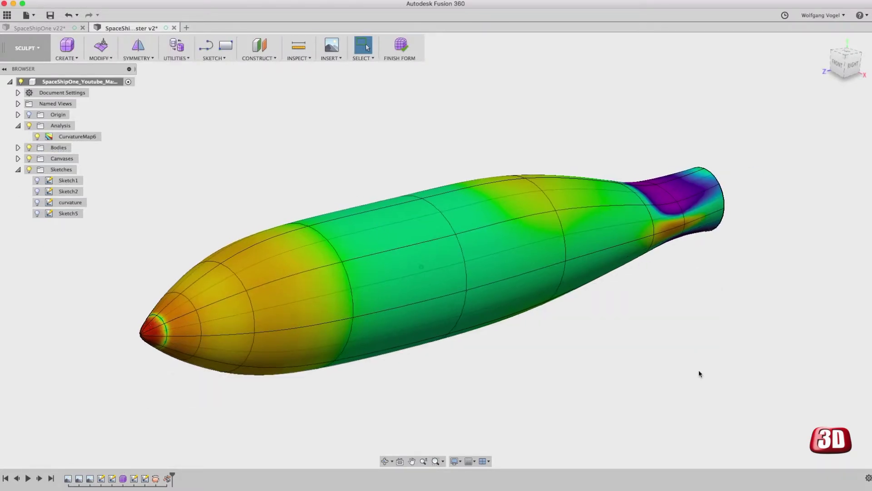
middle_click_drag(693, 368, 684, 367, "shift")
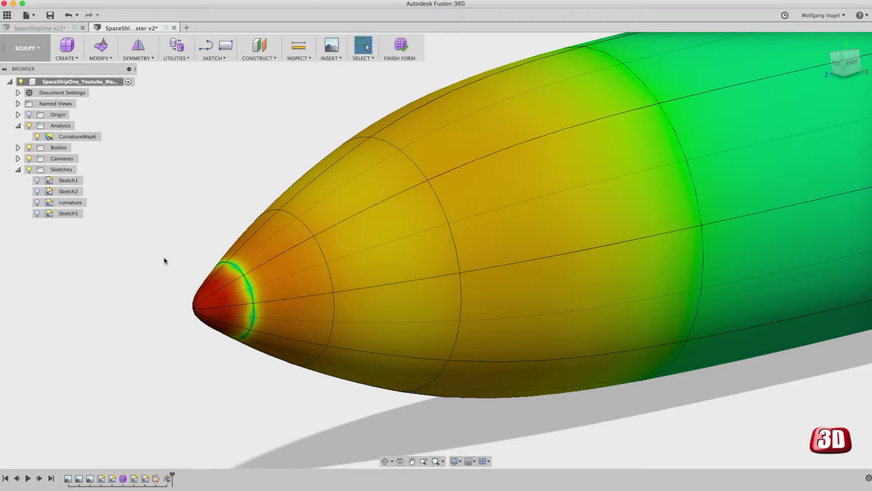
Move the vertex at the nose tip slightly back toward the fuselage with Edit Form and finish the form.
left_click(194, 309)
right_click(151, 328)
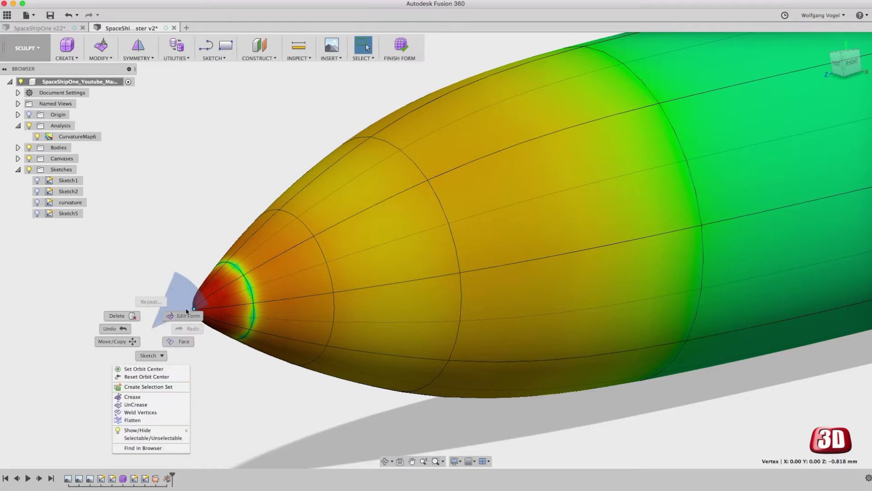
left_click(151, 343)
scroll(163, 323, "up", 5)
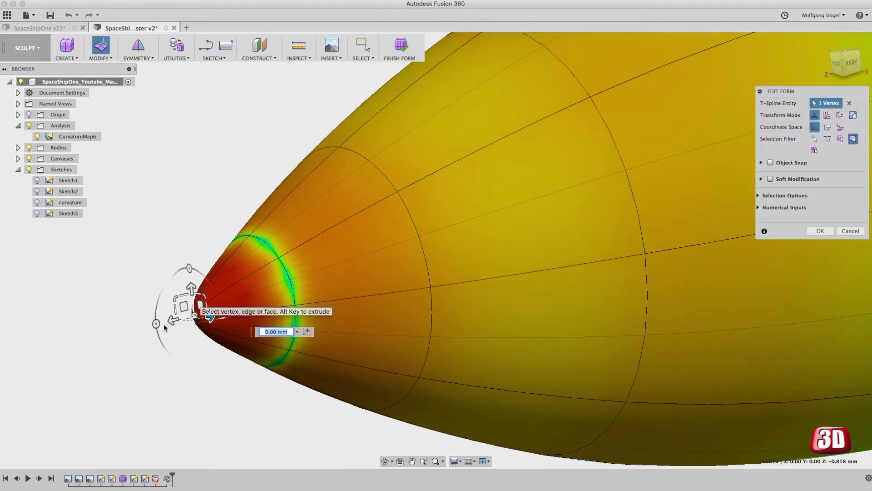
mouse_move(170, 324)
left_mouse_down()
mouse_move(195, 313)
mouse_move(176, 315)
left_mouse_up()
key("Return")
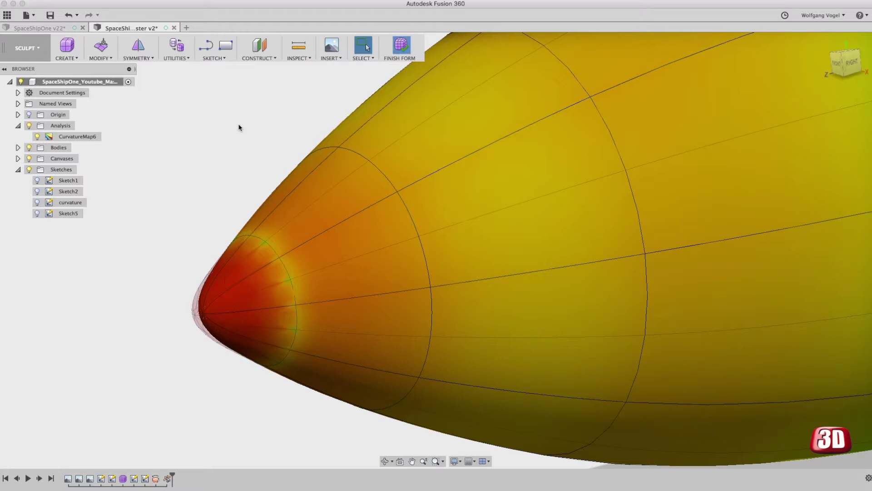
Create a curvature comb analysis on an upper lengthwise edge of the SS1 body with comb density 50 and comb scale 4.313.
scroll(200, 167, "down", 5)
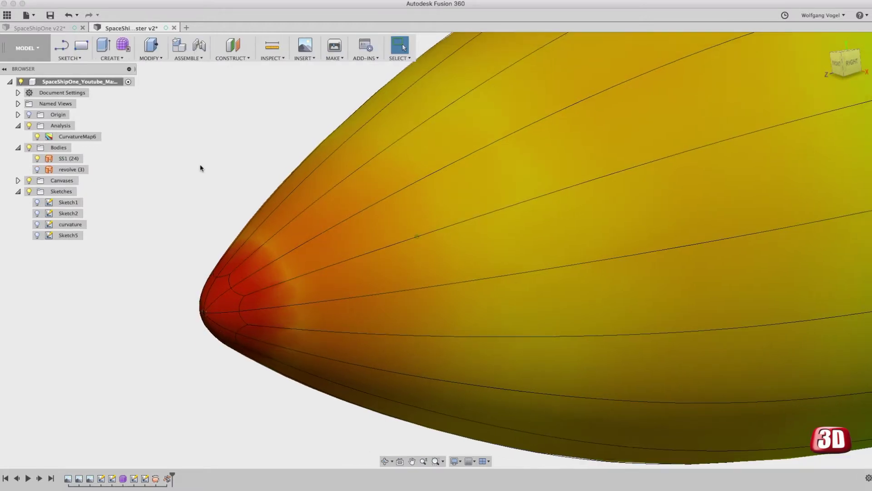
scroll(199, 169, "down", 6)
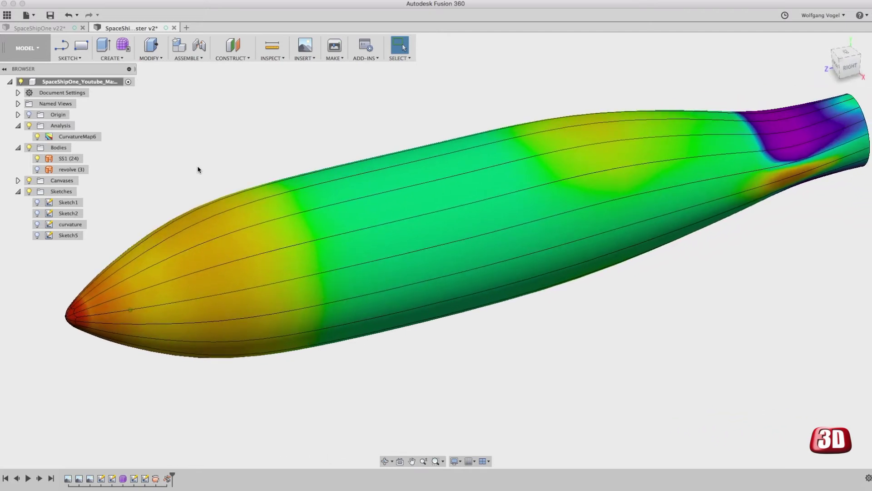
middle_click_drag(198, 170, 305, 107, "shift")
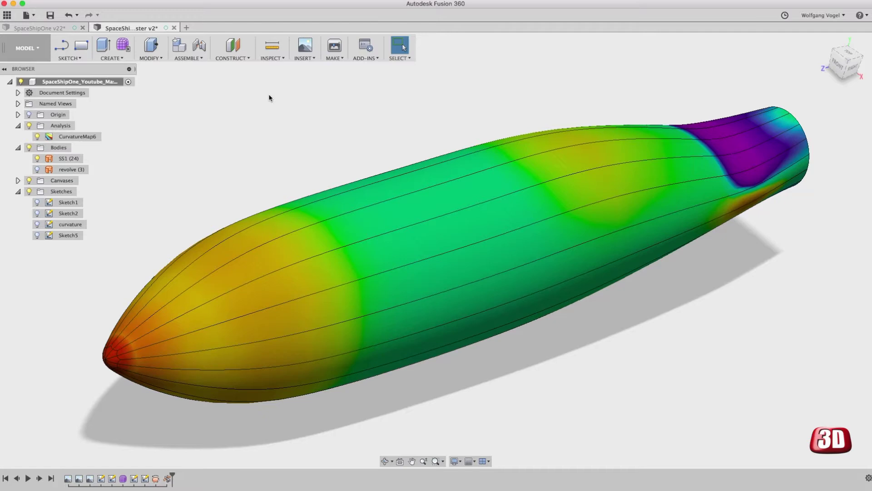
left_click(271, 58)
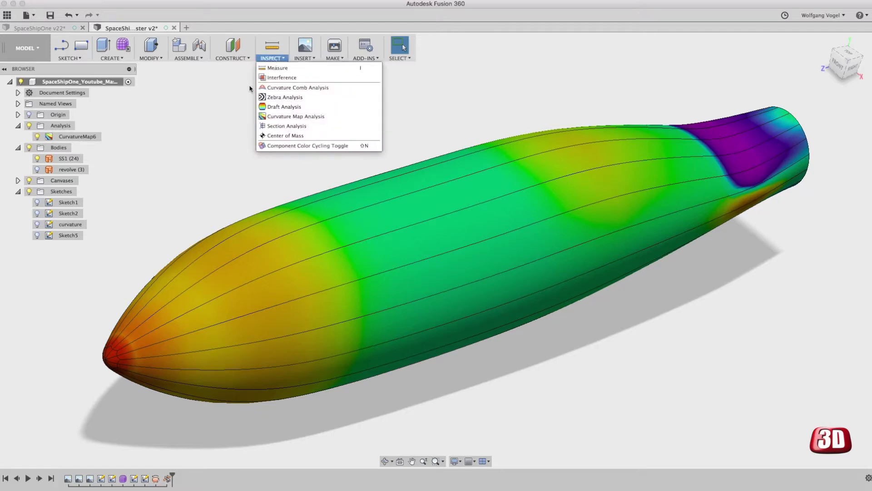
left_click(316, 89)
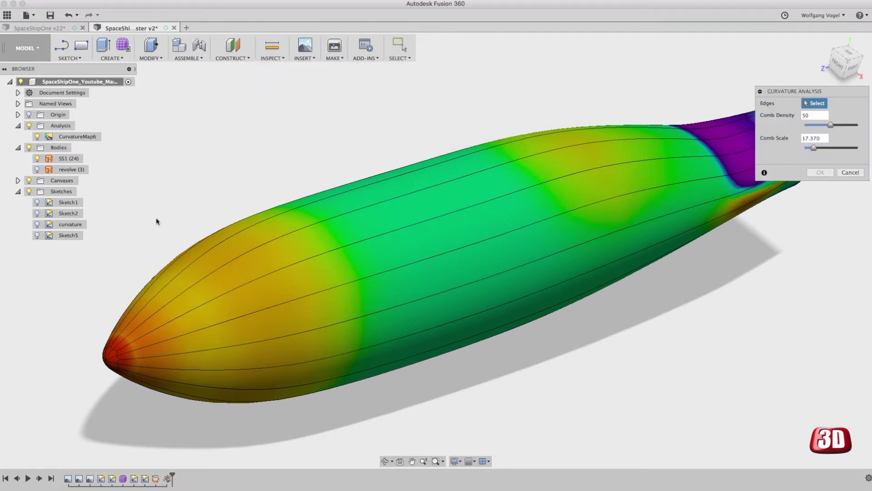
left_click(207, 278)
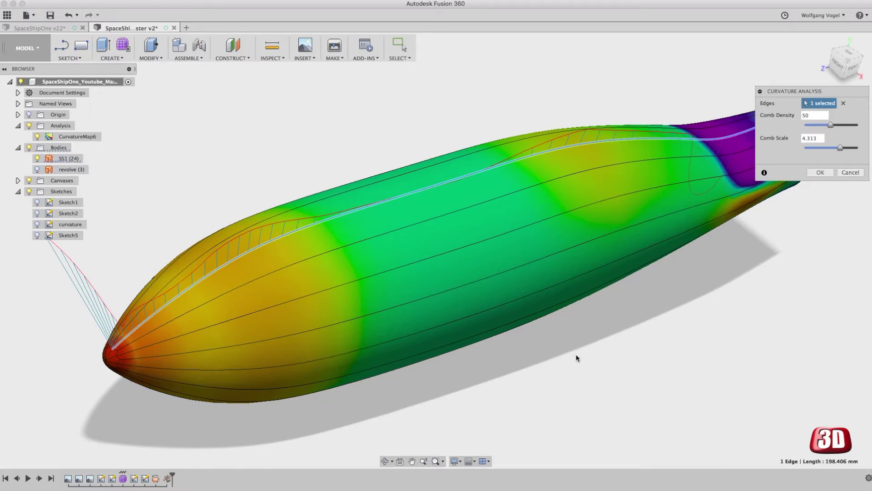
middle_click_drag(576, 358, 576, 358, "shift")
left_click(852, 67)
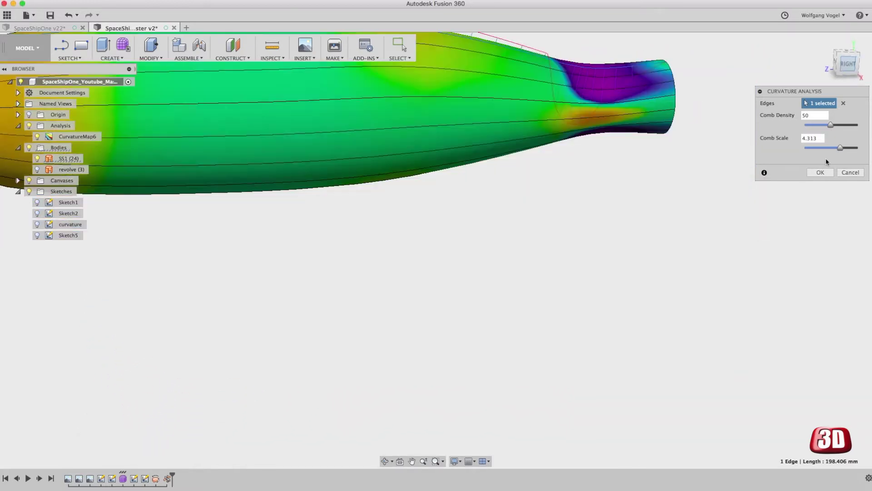
left_click(820, 173)
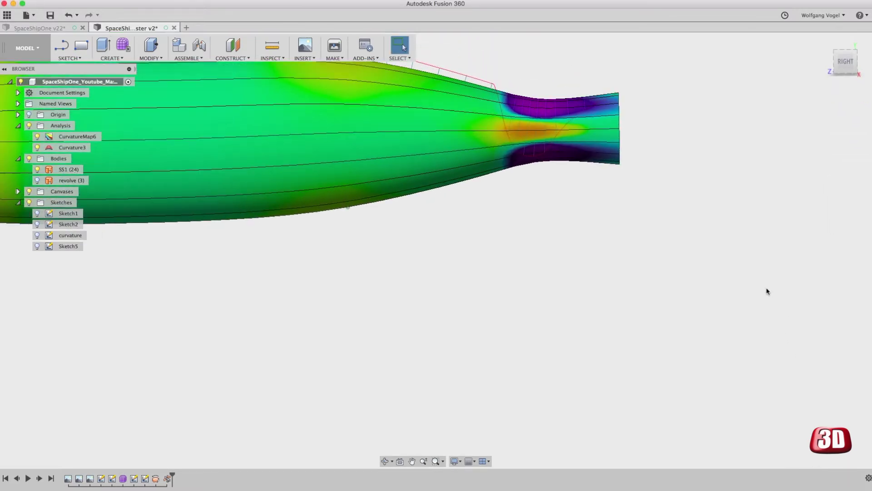
key("super+z")
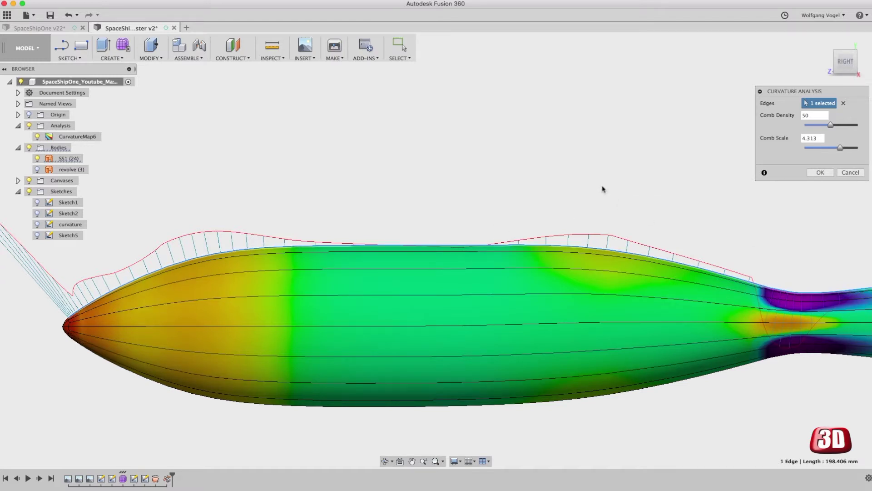
left_click(820, 172)
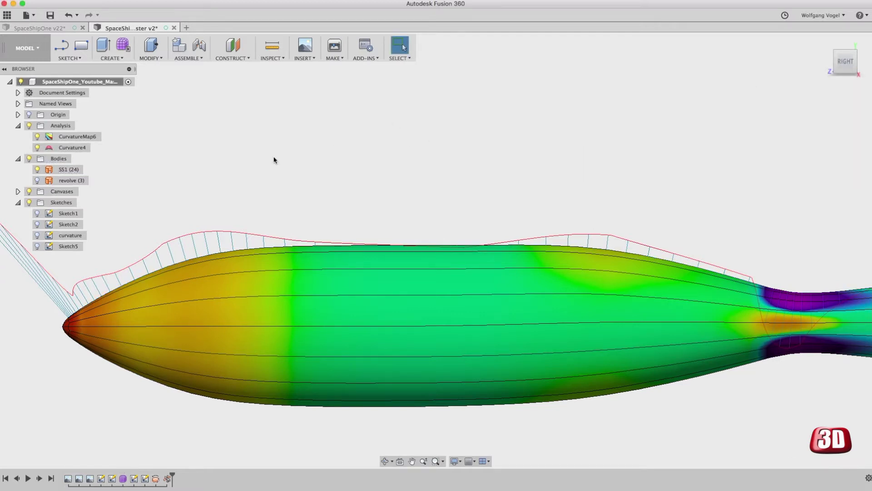
scroll(234, 185, "down", 2)
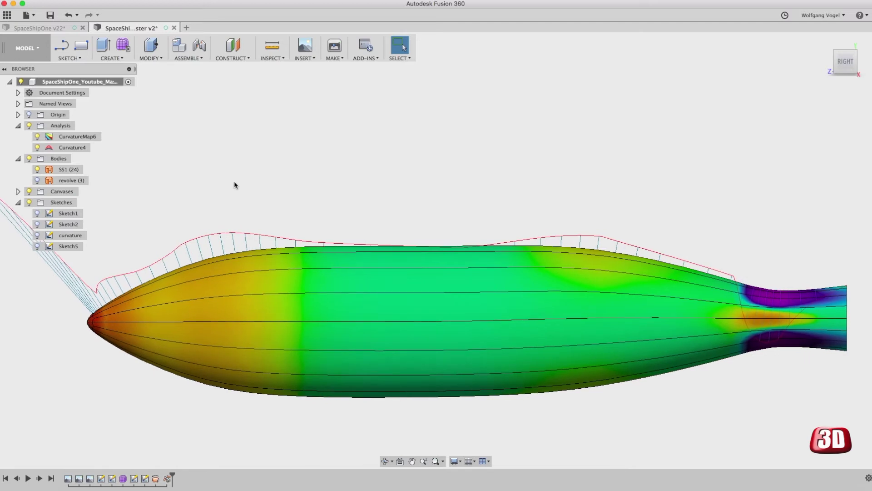
scroll(382, 185, "down", 5, "shift")
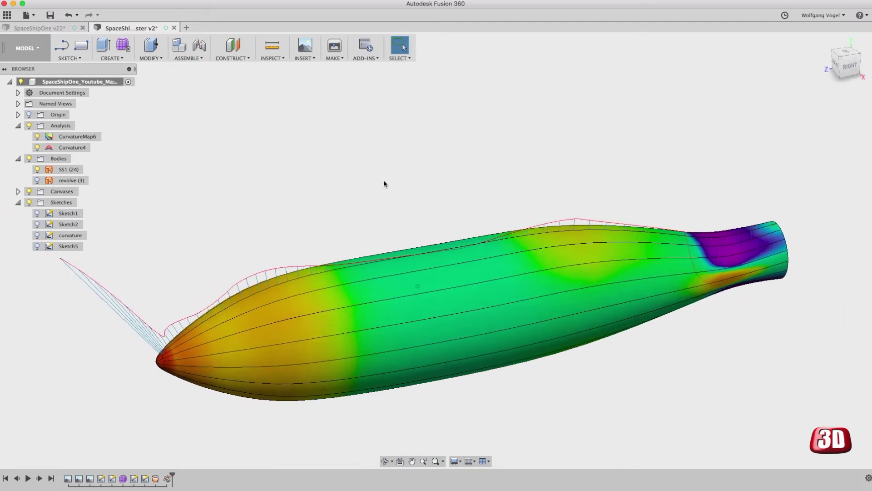
left_click(369, 292)
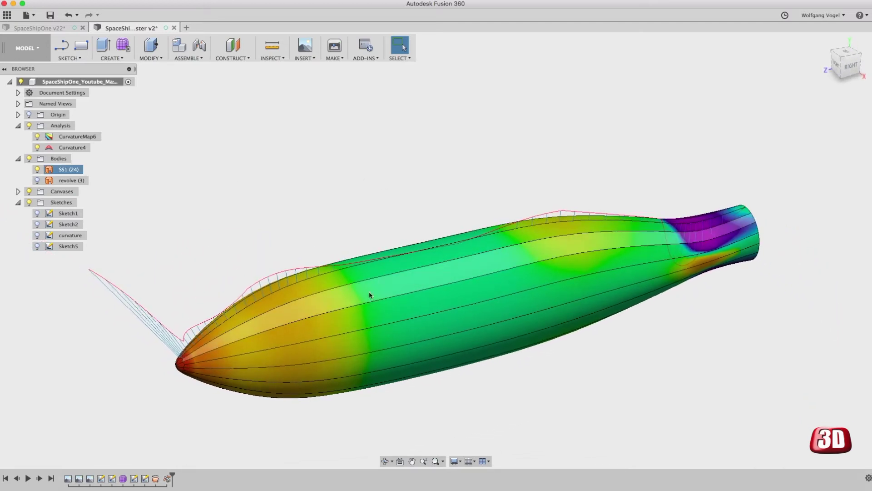
right_click(369, 293)
left_click(356, 350)
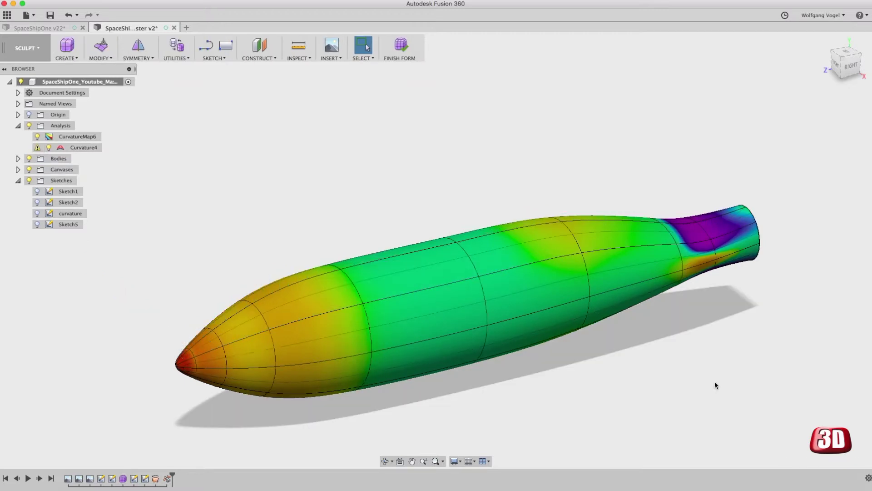
left_click(400, 44)
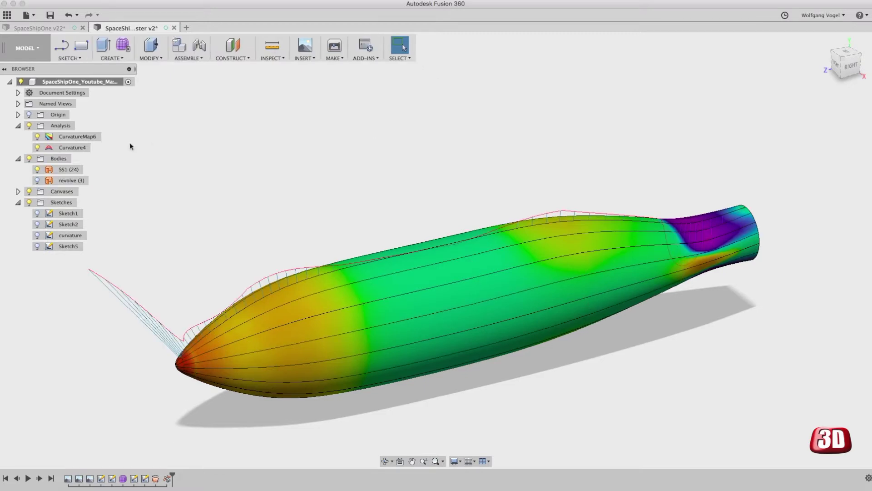
Hide the curvature comb and edit the curvature map to Bands display, adjusting its scale to highlight the dip at mid-fuselage.
left_click(37, 147)
right_click(78, 139)
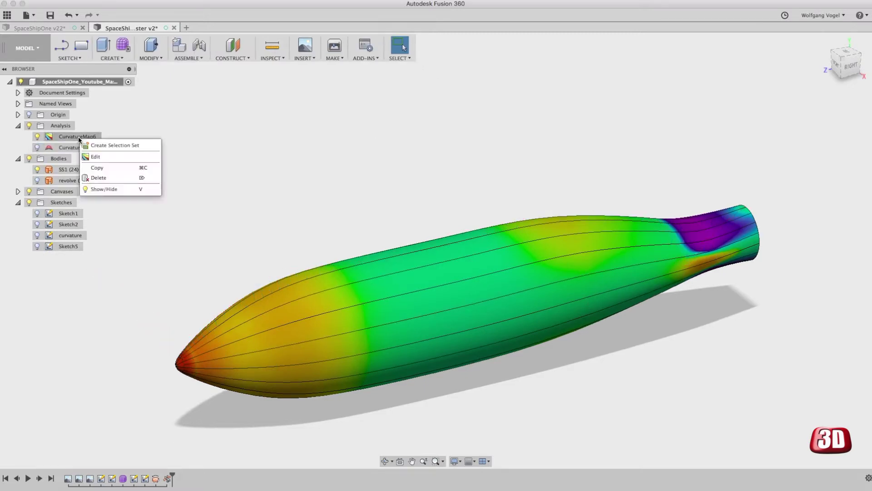
left_click(98, 156)
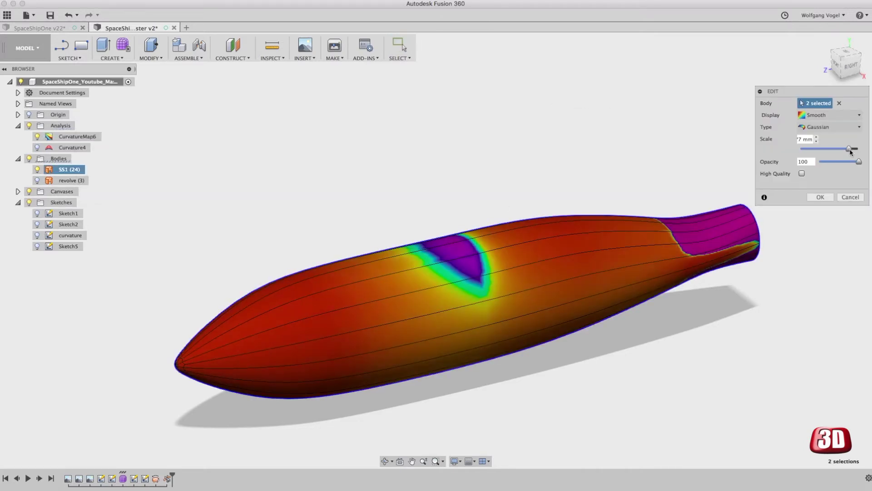
left_click_drag(848, 149, 816, 151)
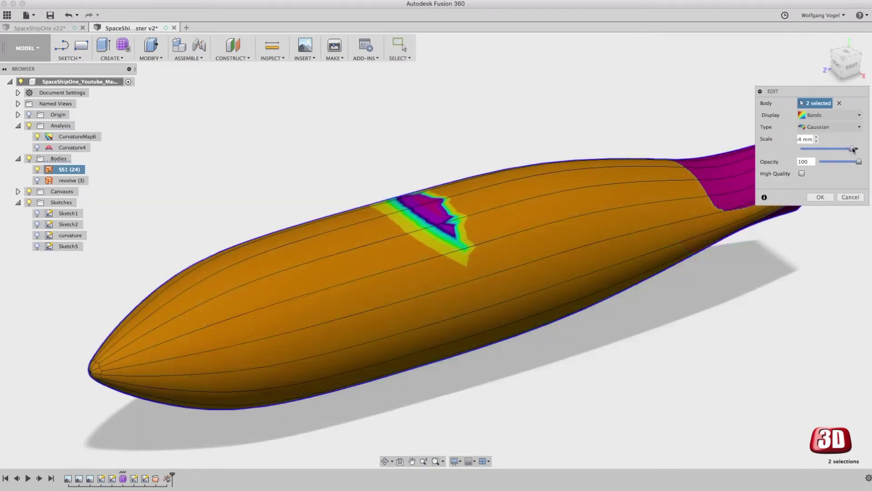
left_click_drag(846, 149, 852, 150)
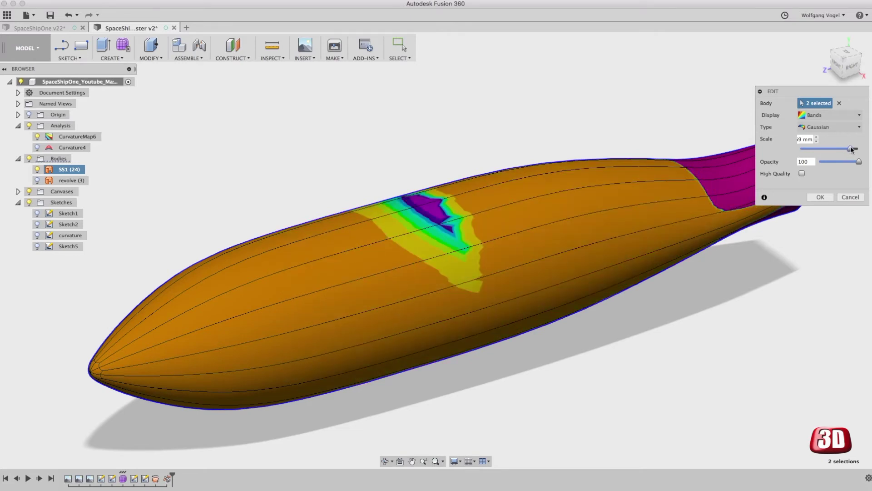
left_click(821, 197)
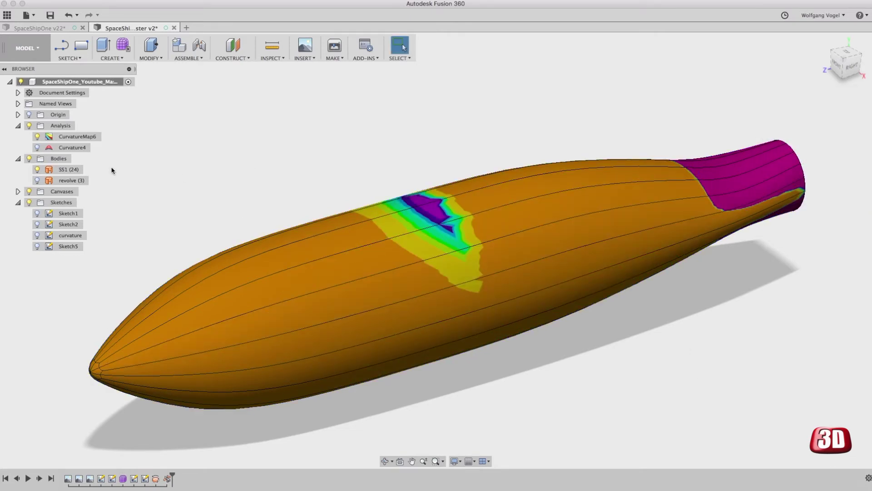
Open the SS1 fuselage's form for editing and select the mid-fuselage edge ring for Edit Form.
left_click(363, 265)
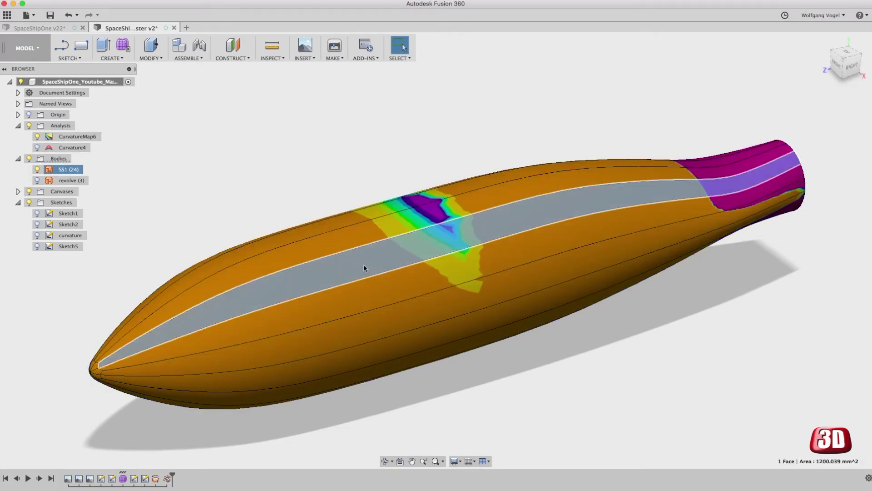
right_click(363, 265)
left_click(361, 324)
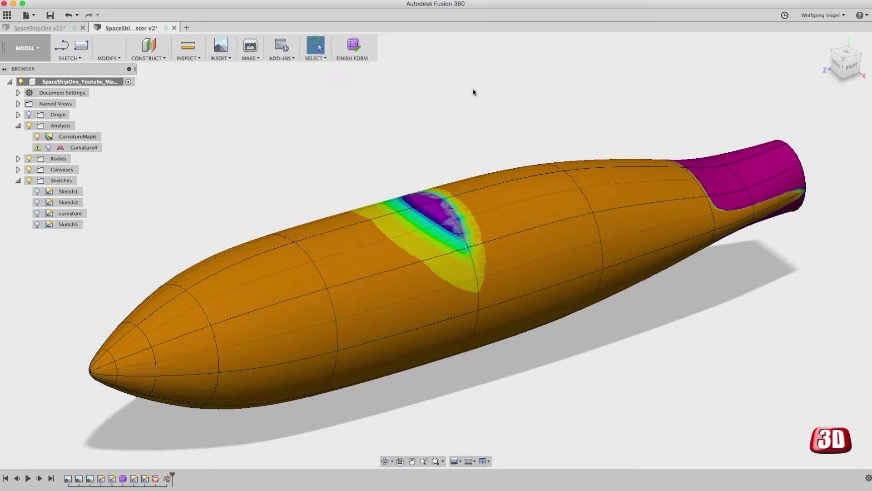
double_click(477, 276)
right_click(560, 346)
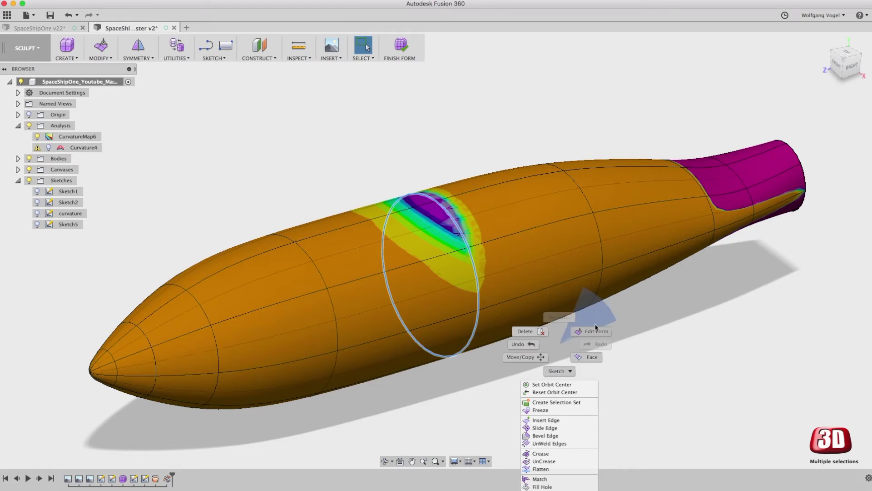
left_click(587, 292)
scroll(454, 223, "up", 5)
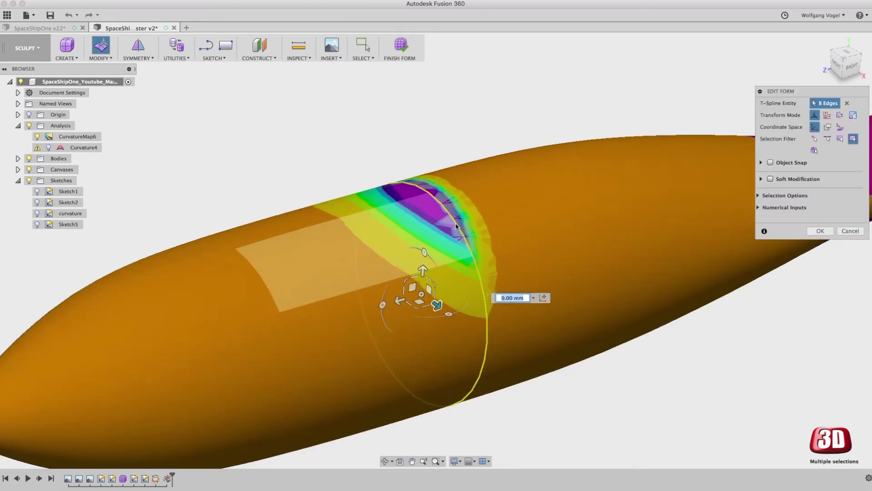
Move the mid-fuselage edge ring upward, ending with an offset of about 0.403 mm, and check the curvature bands above and below.
left_click_drag(411, 298, 410, 293)
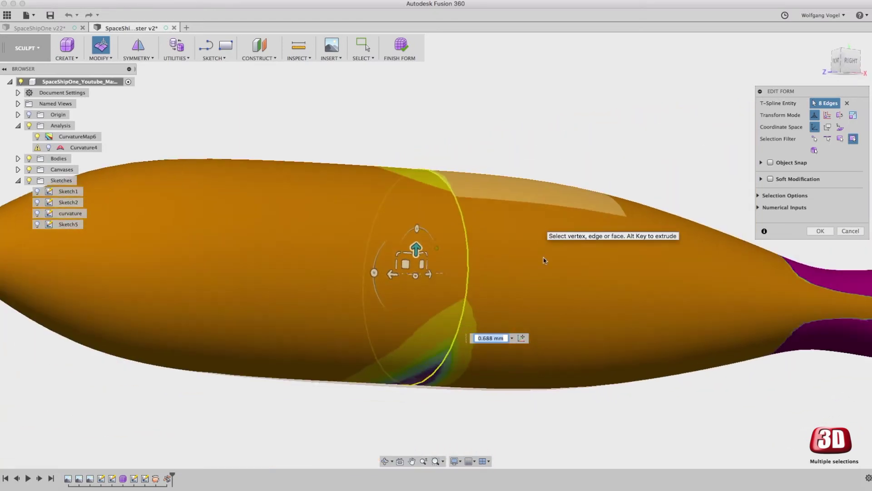
middle_click_drag(545, 260, 557, 326, "shift")
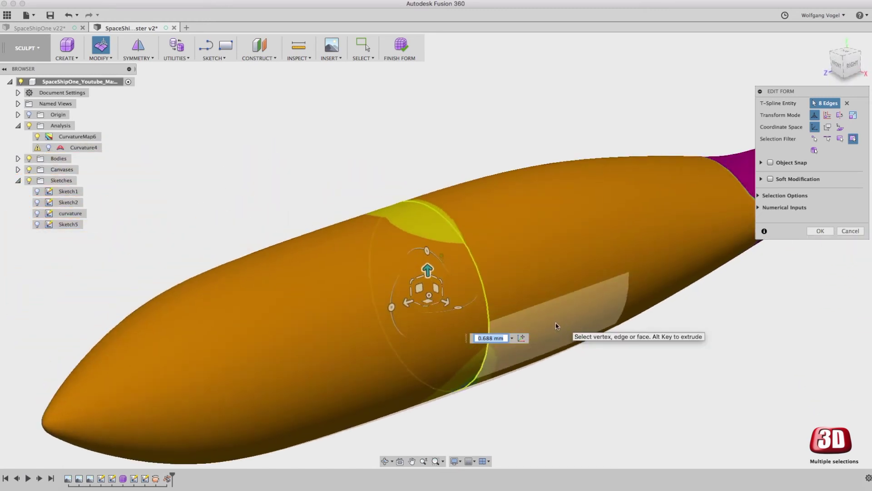
middle_click_drag(500, 312, 423, 260, "shift")
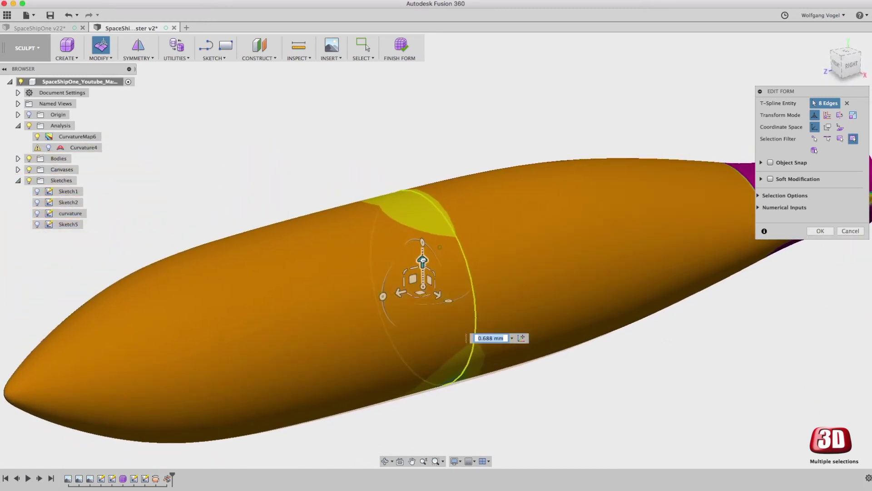
left_click_drag(423, 260, 417, 253)
middle_click_drag(417, 253, 571, 327, "shift")
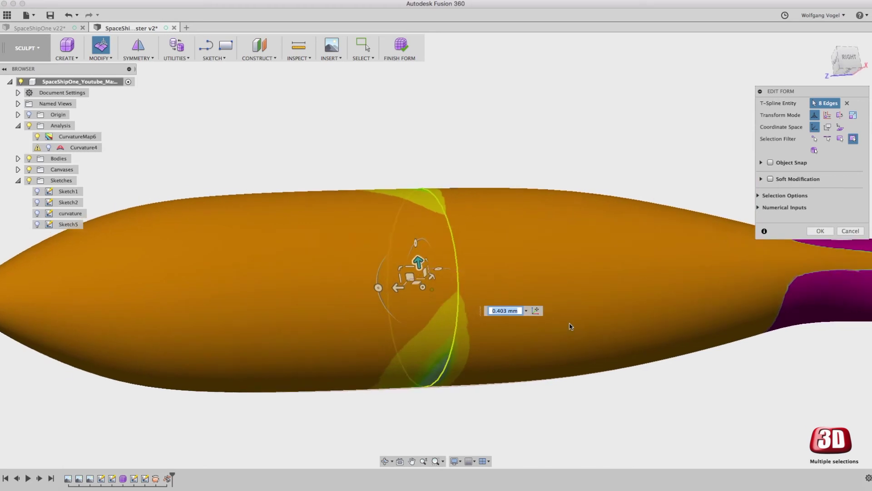
scroll(571, 326, "up", 5, "shift")
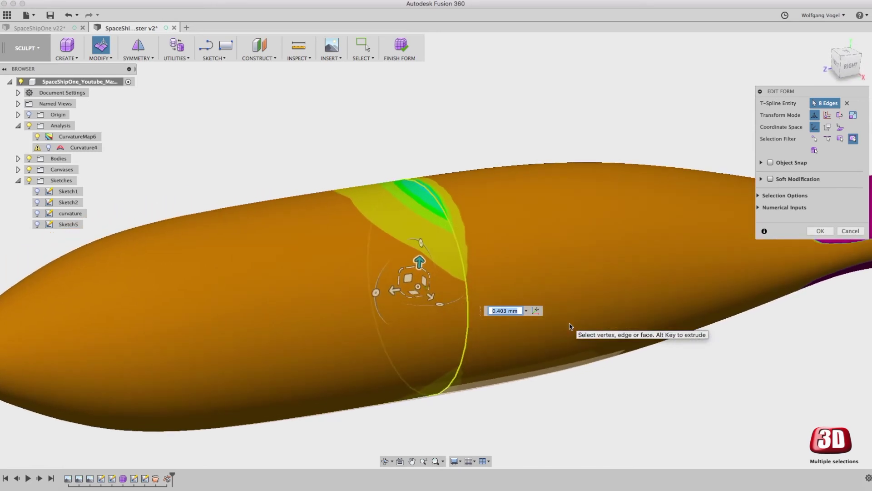
middle_click_drag(571, 326, 604, 390, "shift")
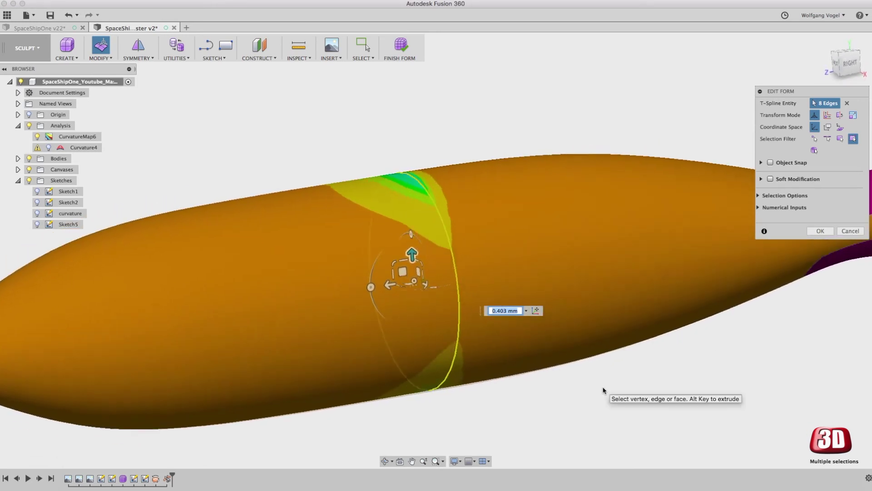
scroll(603, 390, "up", 5, "shift")
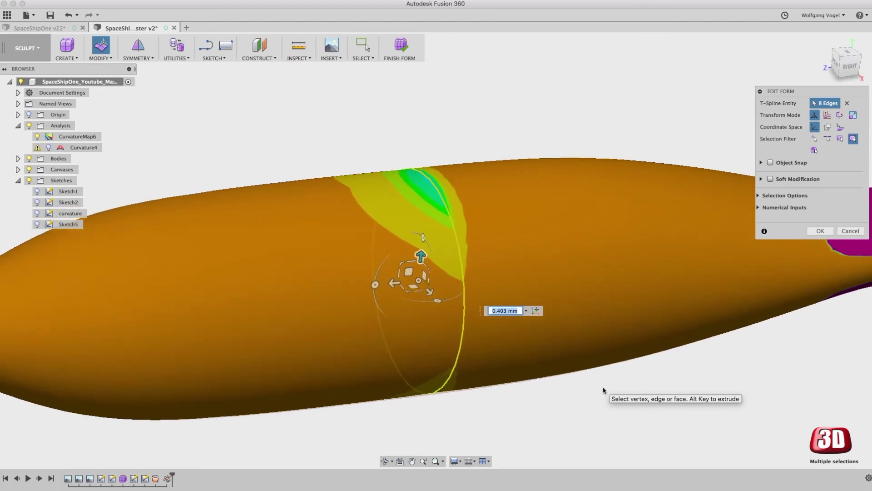
Scale the mid-fuselage edge ring by 1.03 and finish the form.
middle_click_drag(602, 390, 412, 262, "shift")
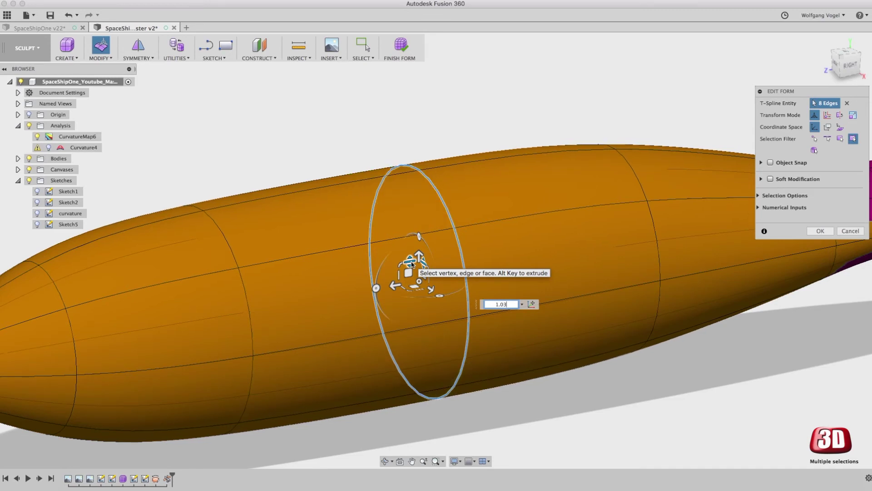
middle_click_drag(565, 235, 560, 229, "shift")
left_click(821, 231)
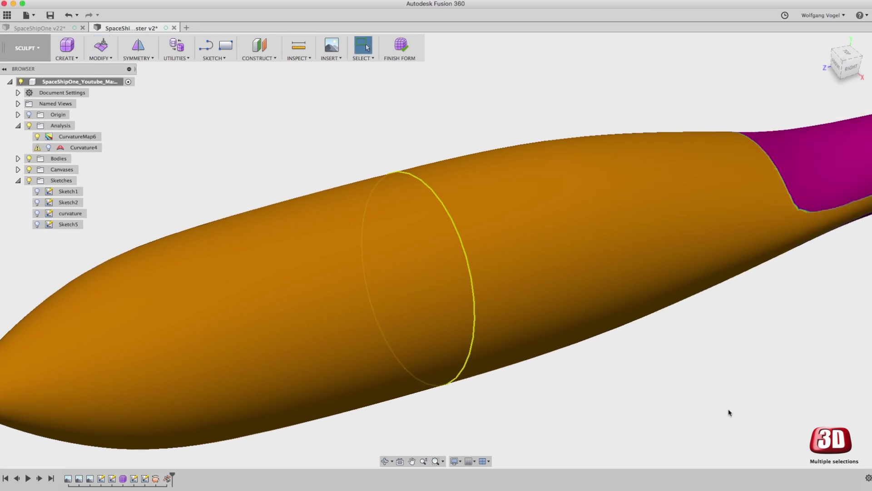
key("F6")
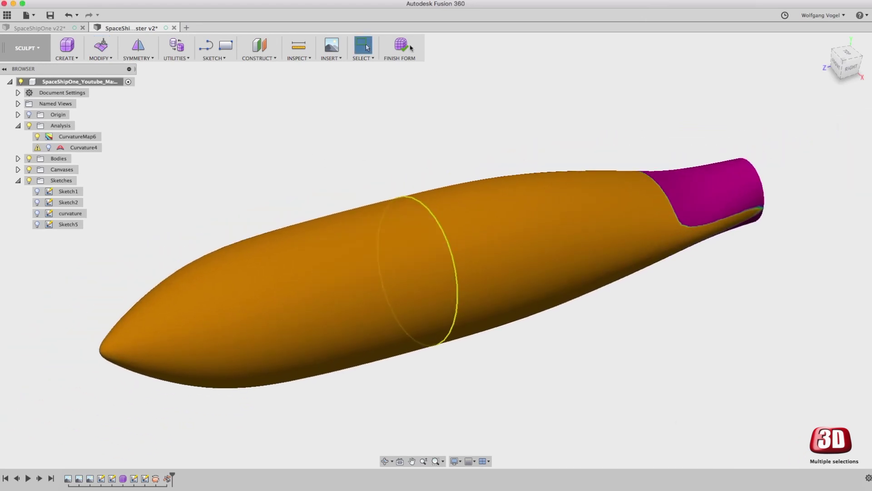
left_click(408, 47)
Hide the curvature map, show the curvature comb and inspect it along the fuselage in the right view.
left_click(37, 136)
left_click(37, 147)
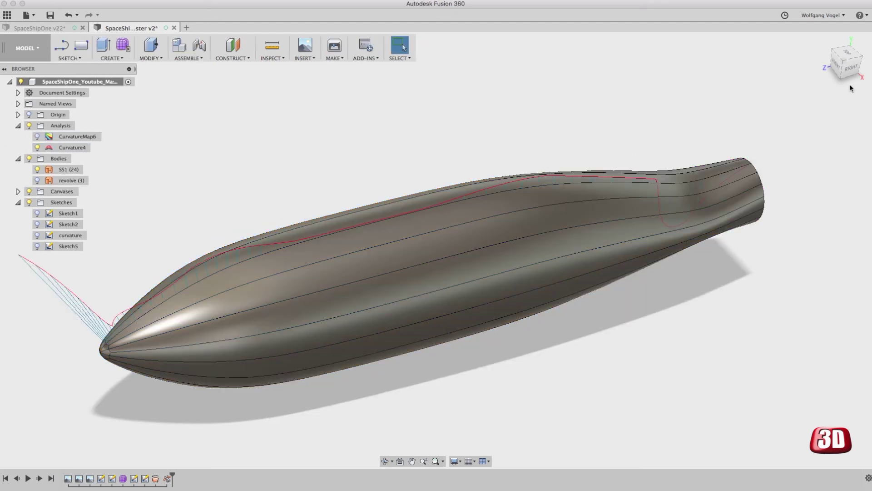
left_click(850, 68)
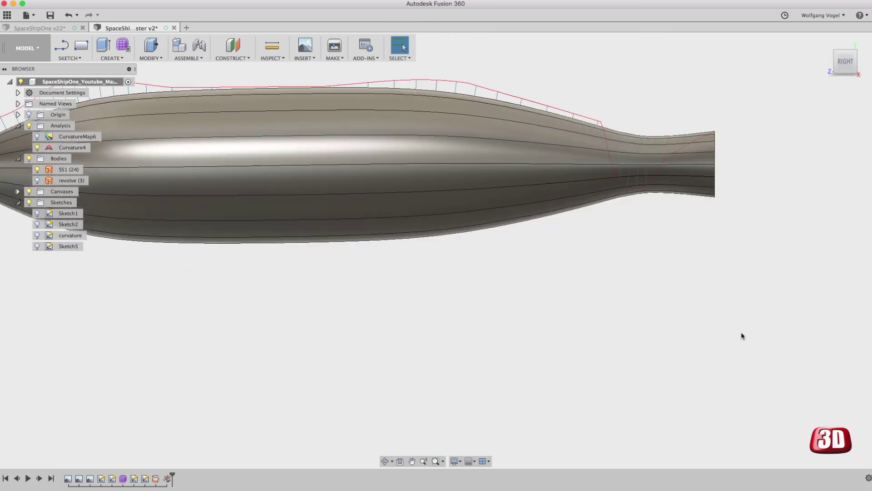
scroll(440, 147, "up", 5)
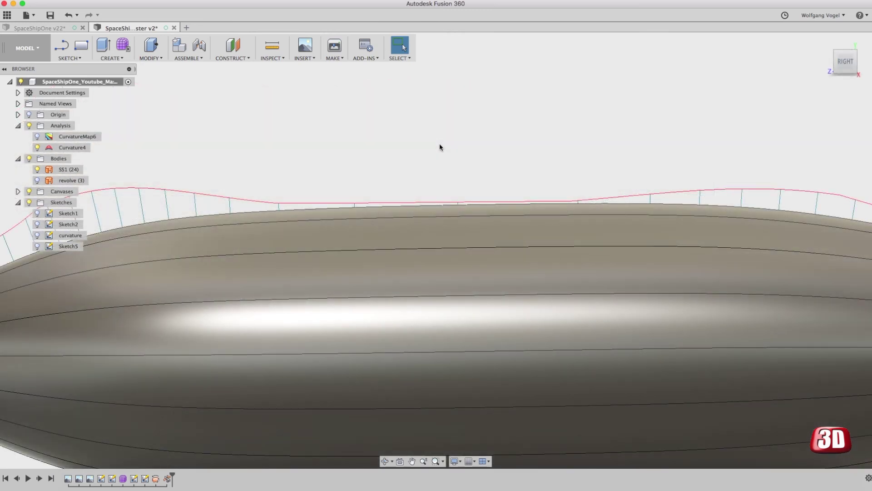
scroll(516, 132, "down", 5)
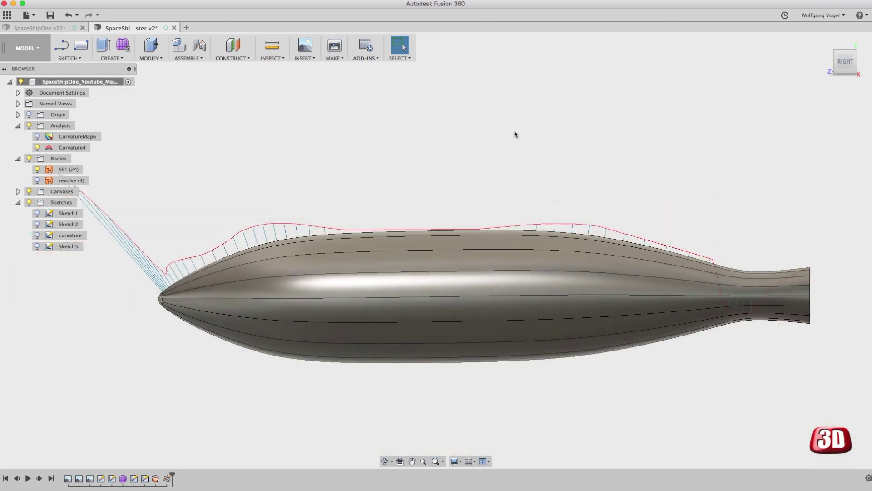